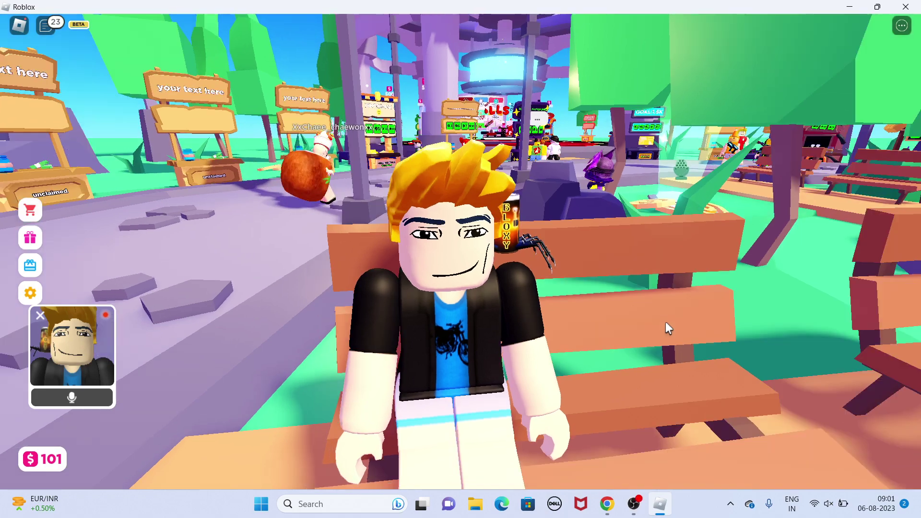
# Step: Examine the seated avatar's face and its facial animation from different angles and distances
pyautogui.press('Left')
pyautogui.press('Left')
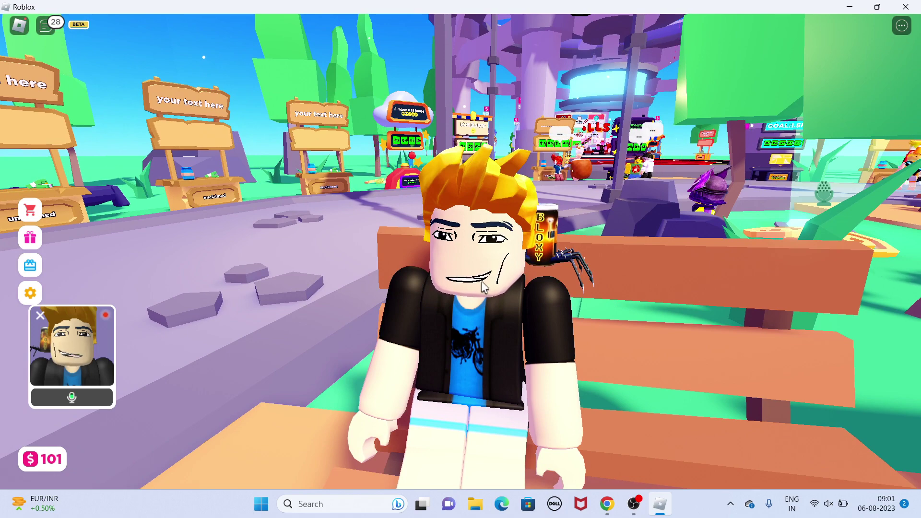
pyautogui.press('Right')
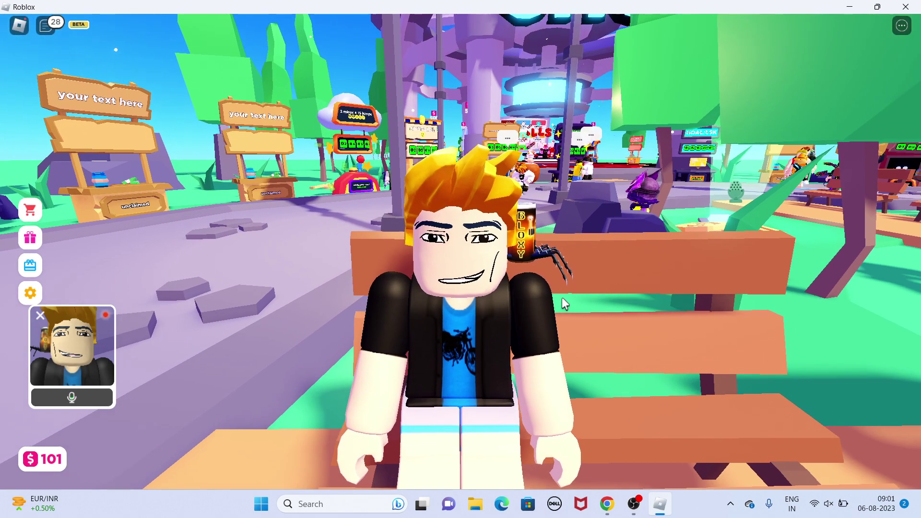
pyautogui.press('Left')
pyautogui.press('Right')
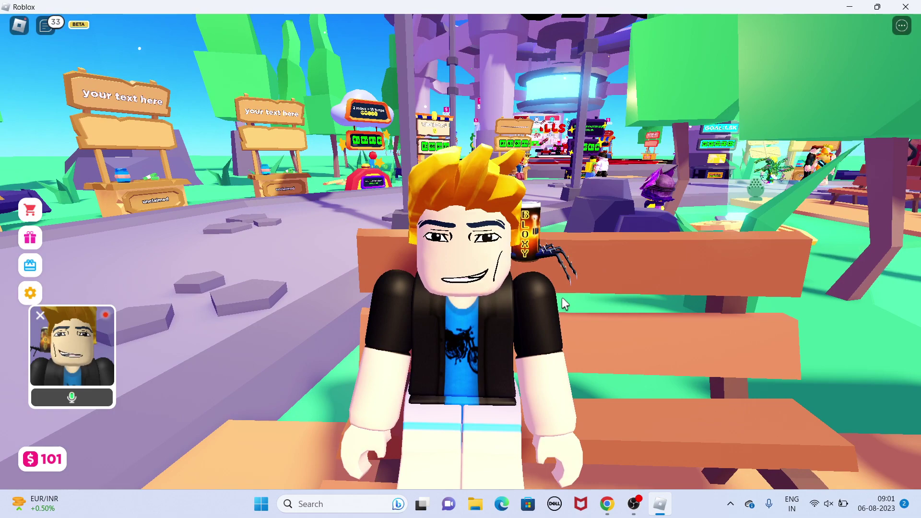
pyautogui.rightClick(520, 290)
pyautogui.press('Left')
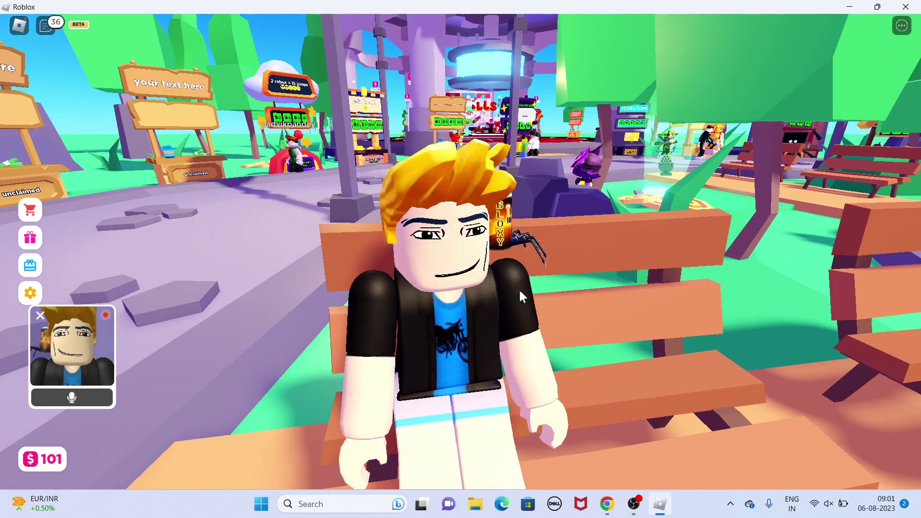
pyautogui.rightClick(519, 289)
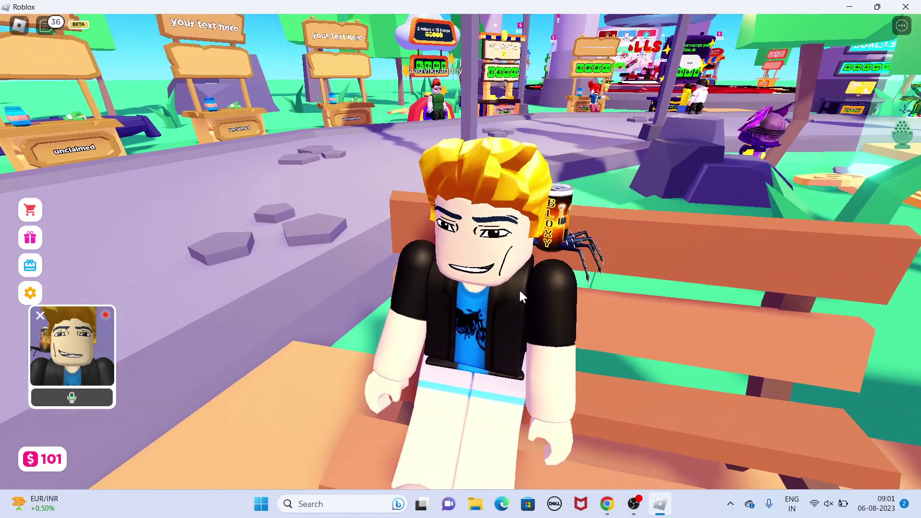
pyautogui.scroll(-2, 555, 298)
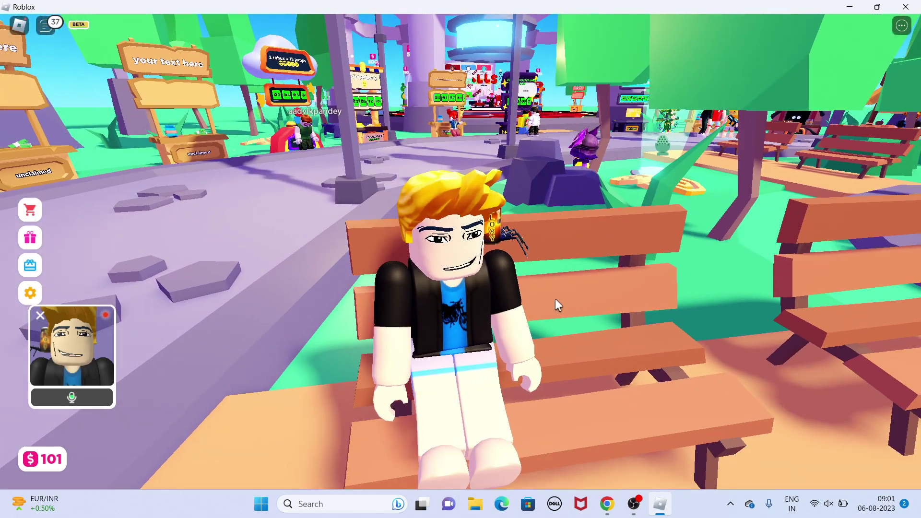
pyautogui.scroll(4, 555, 298)
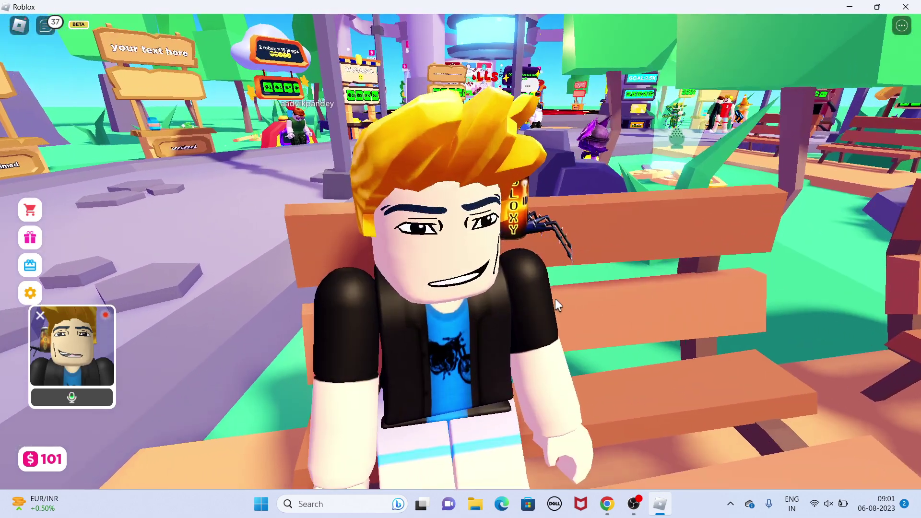
pyautogui.press('Left')
pyautogui.rightClick(595, 304)
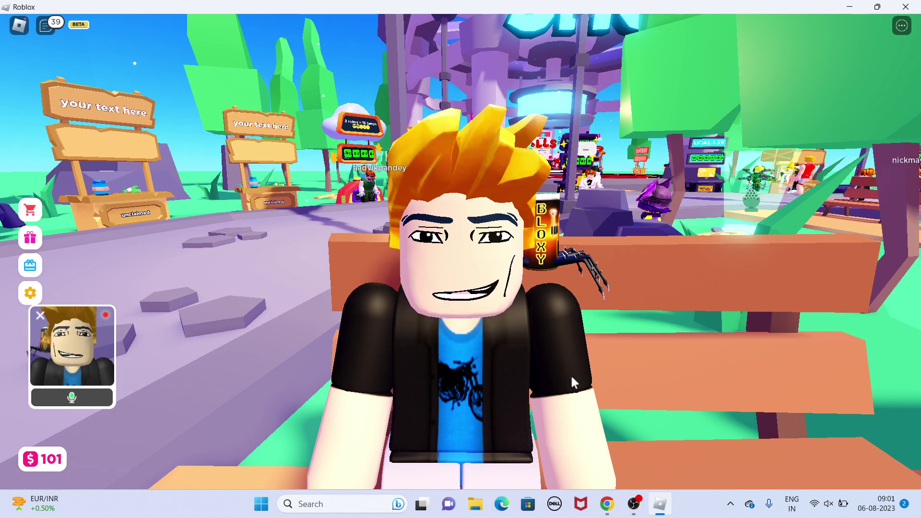
# Step: Mute the in-game microphone and open roblox.com in a new Chrome tab
pyautogui.click(72, 398)
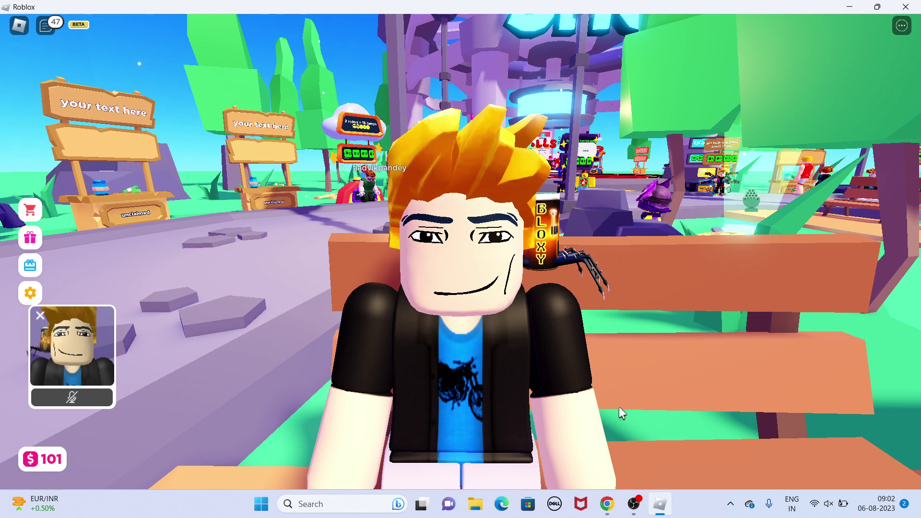
pyautogui.click(607, 504)
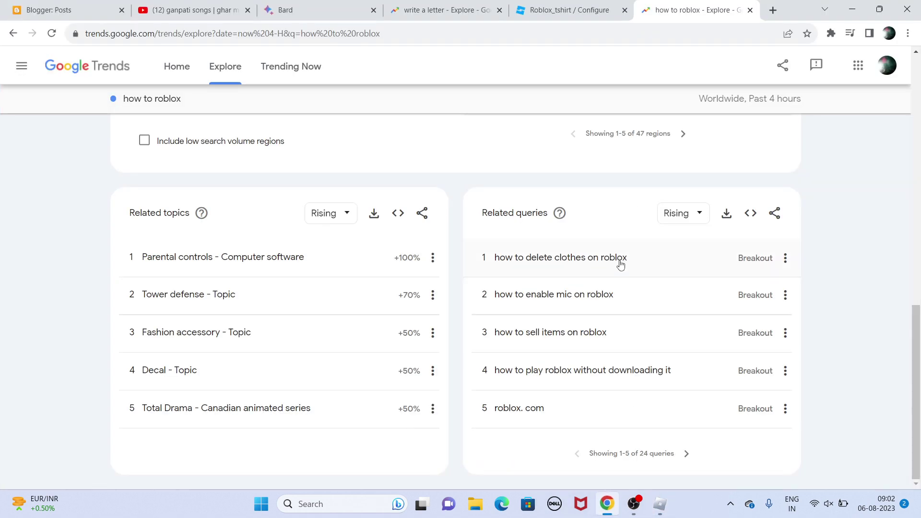
pyautogui.click(766, 14)
pyautogui.click(718, 36)
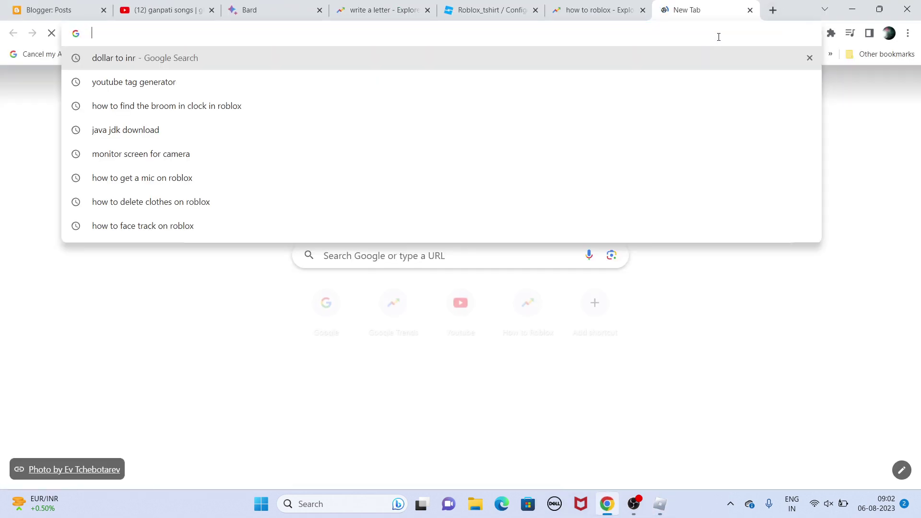
pyautogui.write('roblox.com')
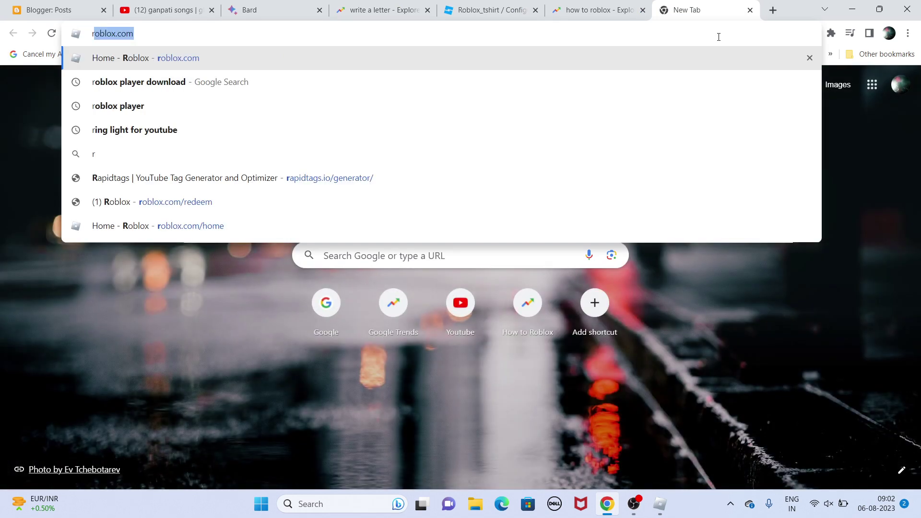
pyautogui.press('Return')
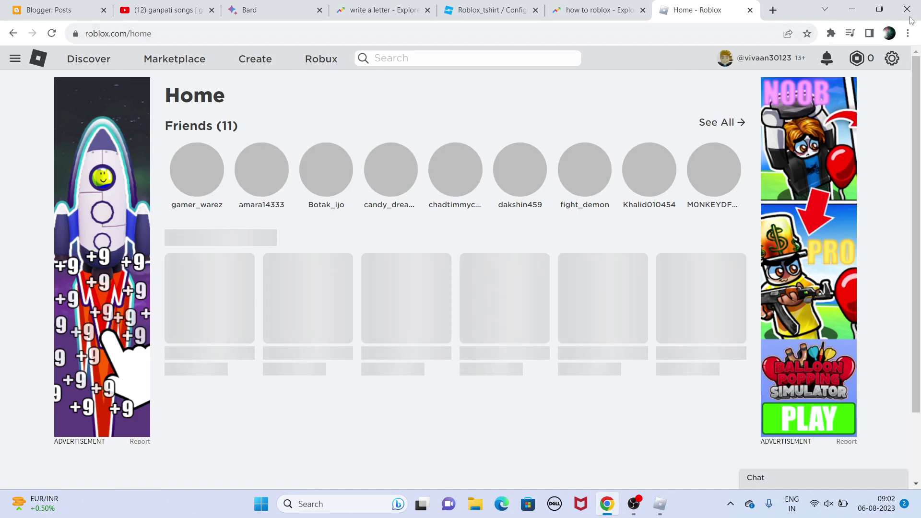
# Step: Open the Roblox account settings and check the phone, email and age verification status in the account info
pyautogui.click(894, 58)
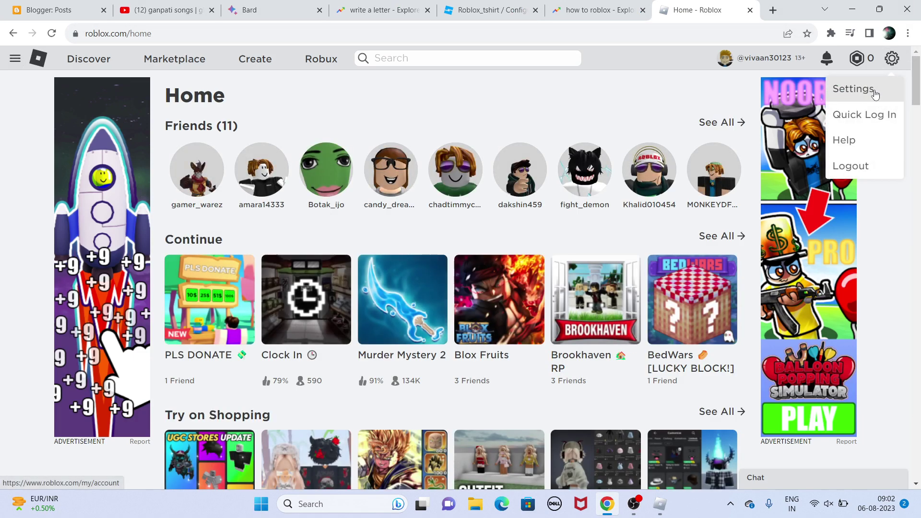
pyautogui.click(872, 93)
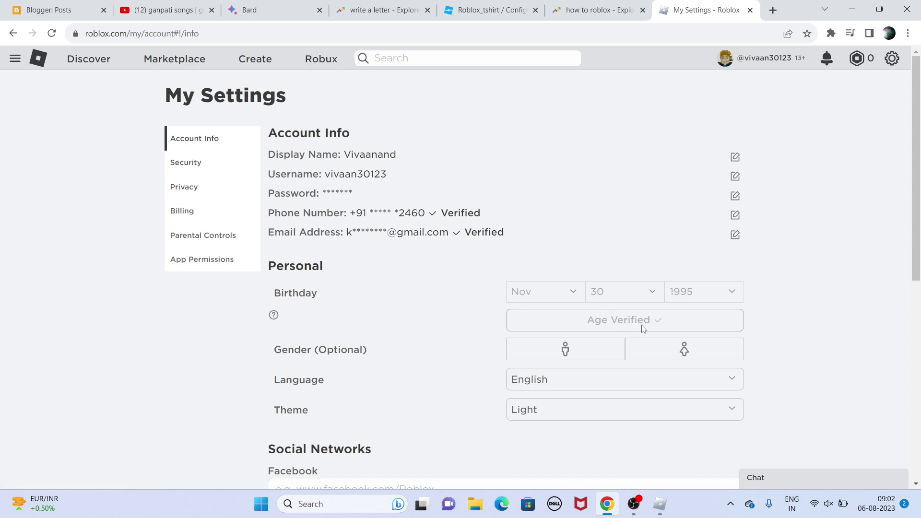
pyautogui.scroll(-1, 619, 329)
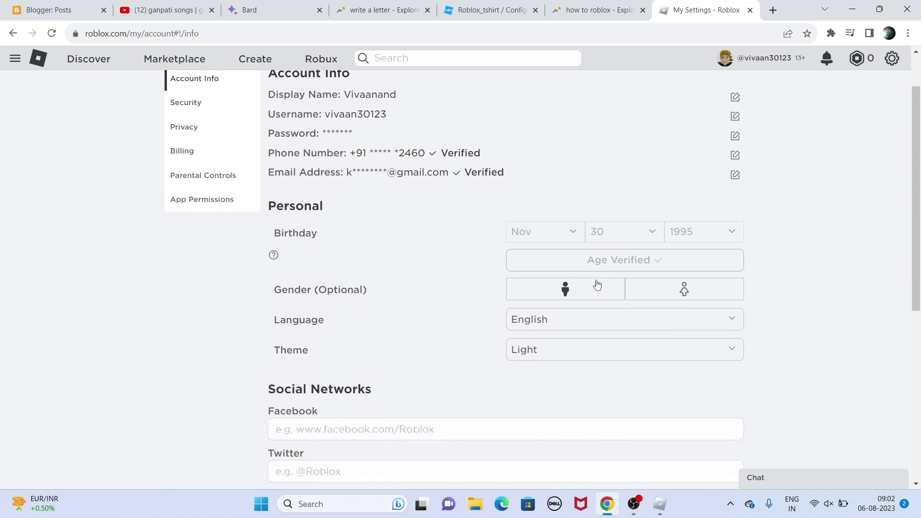
pyautogui.scroll(1, 615, 261)
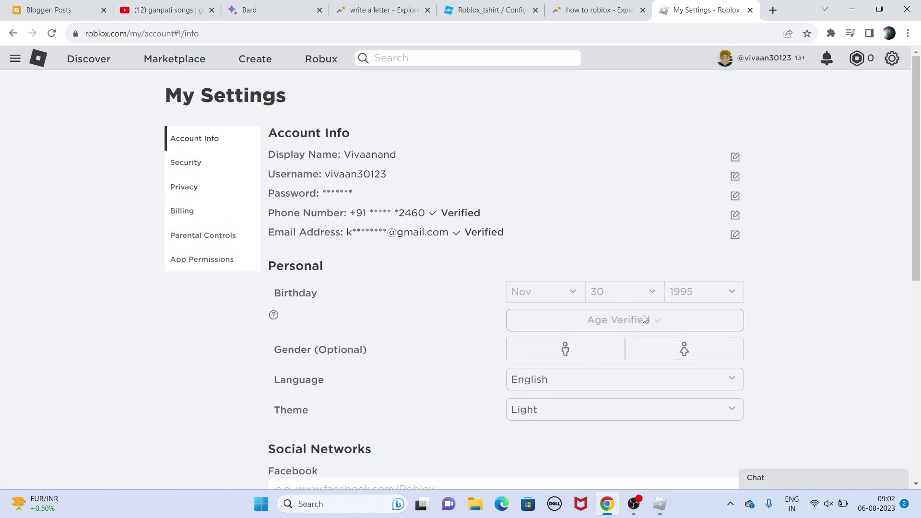
pyautogui.scroll(-3, 645, 317)
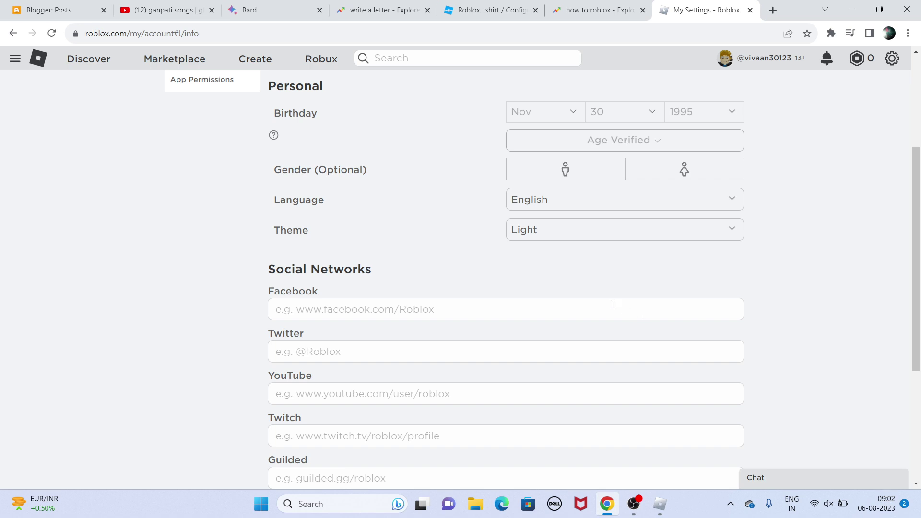
pyautogui.scroll(3, 362, 237)
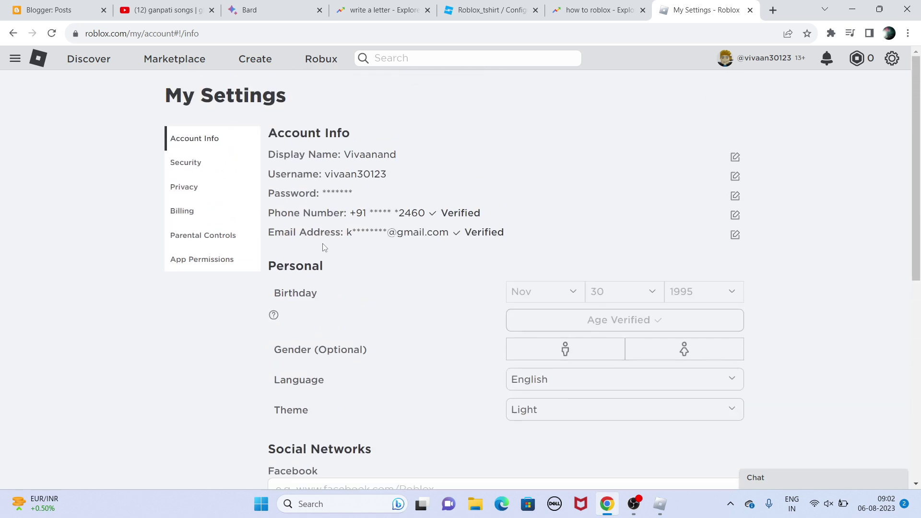
pyautogui.scroll(-2, 326, 250)
pyautogui.scroll(2, 320, 244)
pyautogui.scroll(-4, 363, 340)
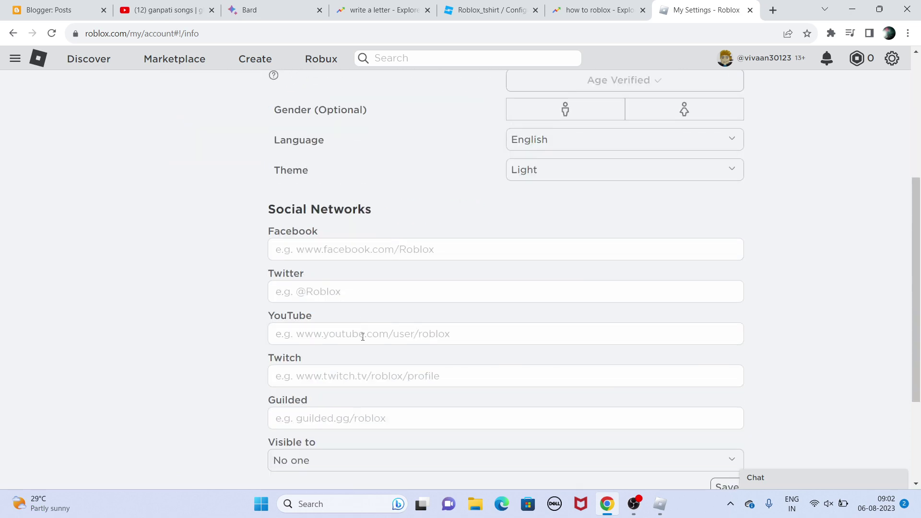
pyautogui.scroll(4, 363, 336)
# Step: Open the privacy settings and highlight the Microphone Input heading to check the voice chat option
pyautogui.click(191, 191)
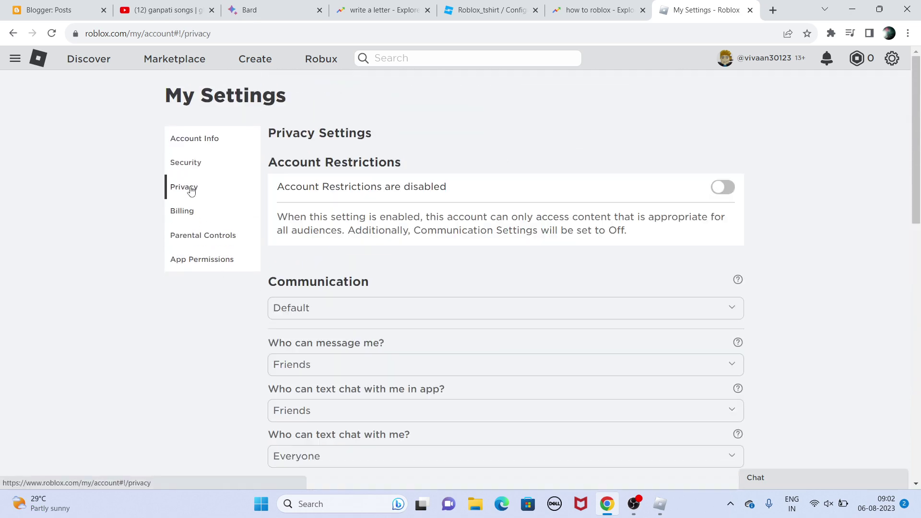
pyautogui.scroll(-3, 370, 253)
pyautogui.scroll(-2, 371, 253)
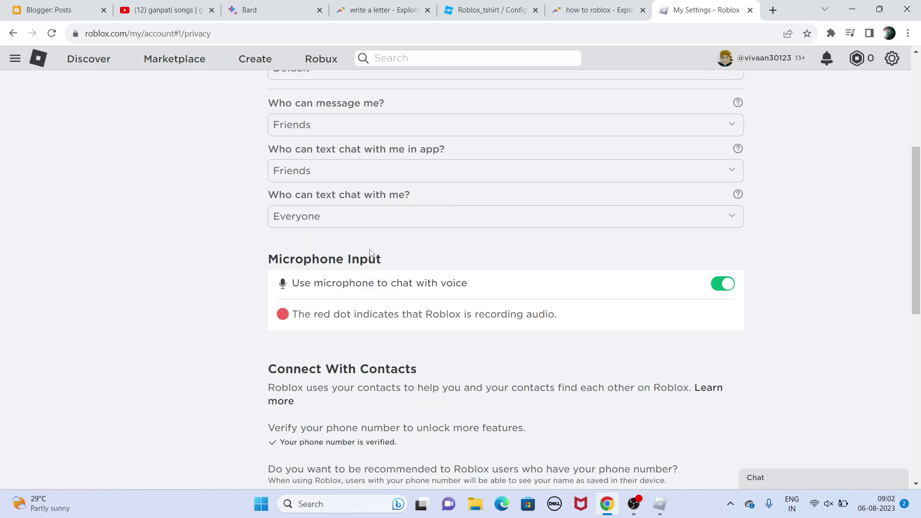
pyautogui.moveTo(273, 256)
pyautogui.mouseDown()
pyautogui.moveTo(363, 255)
pyautogui.moveTo(286, 262)
pyautogui.mouseUp()
pyautogui.click(418, 256)
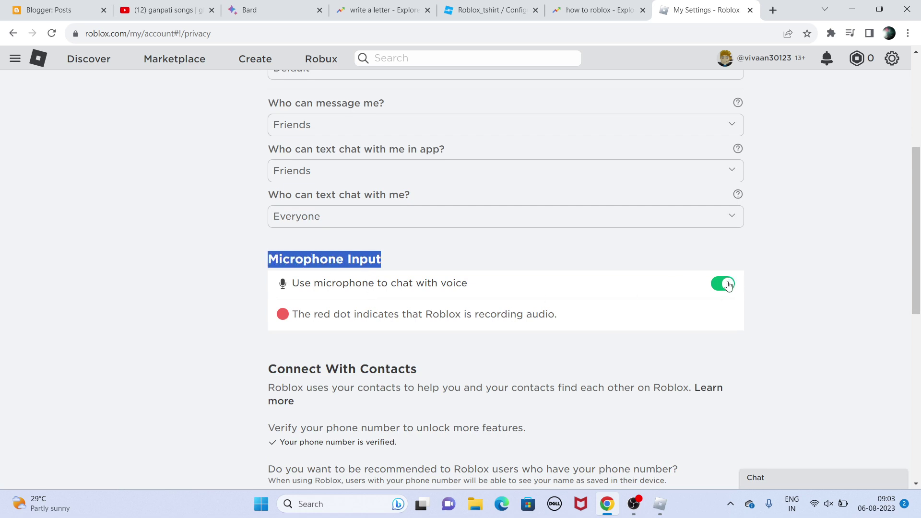
# Step: Switch back to the Roblox game and turn the avatar's microphone on
pyautogui.click(660, 504)
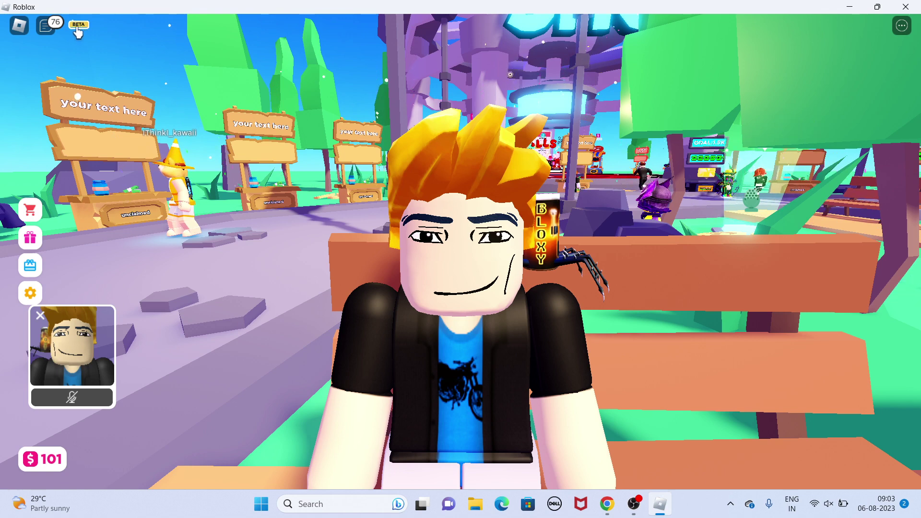
pyautogui.click(18, 29)
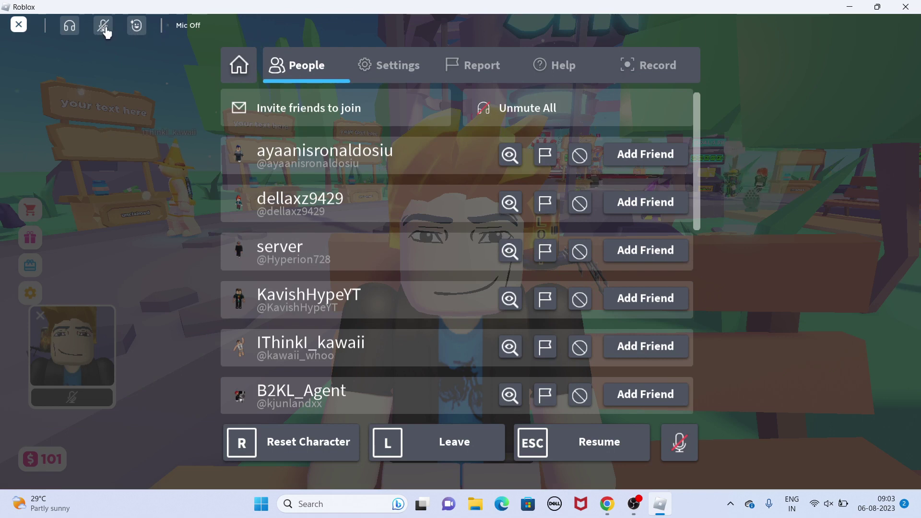
pyautogui.click(104, 29)
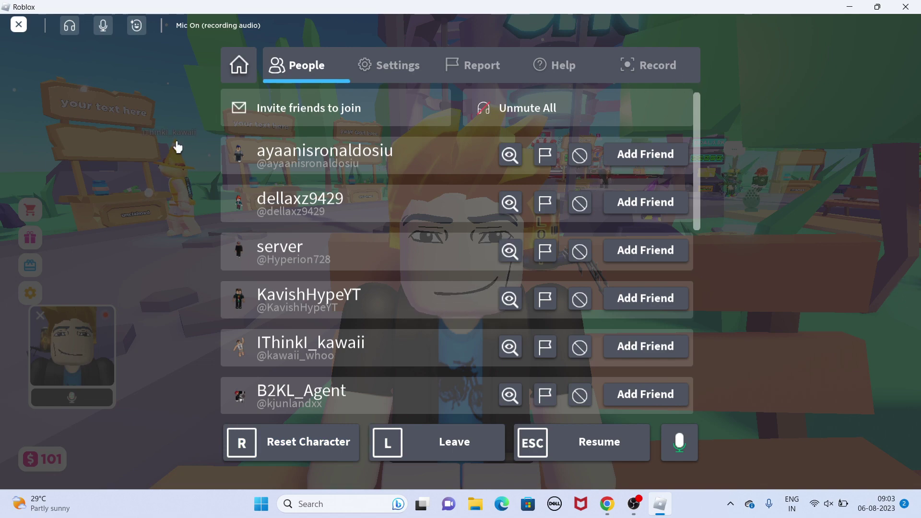
pyautogui.click(18, 25)
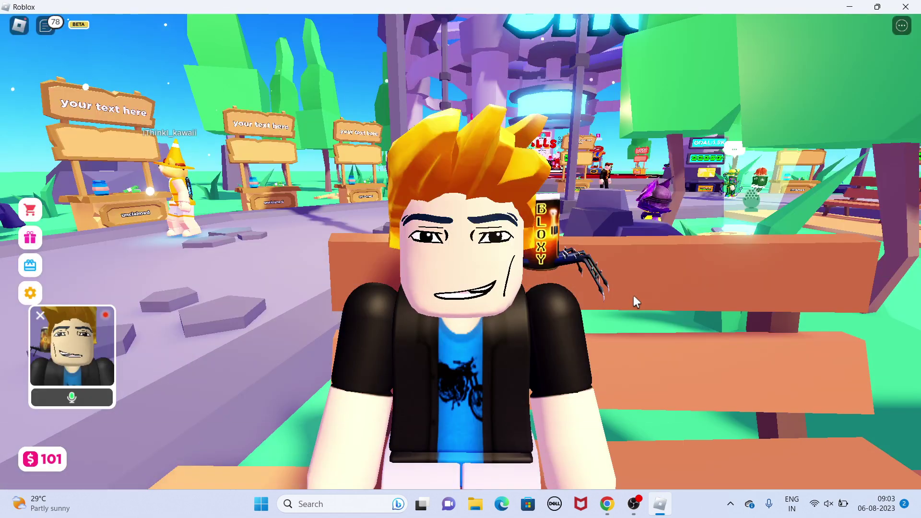
pyautogui.scroll(-2, 633, 296)
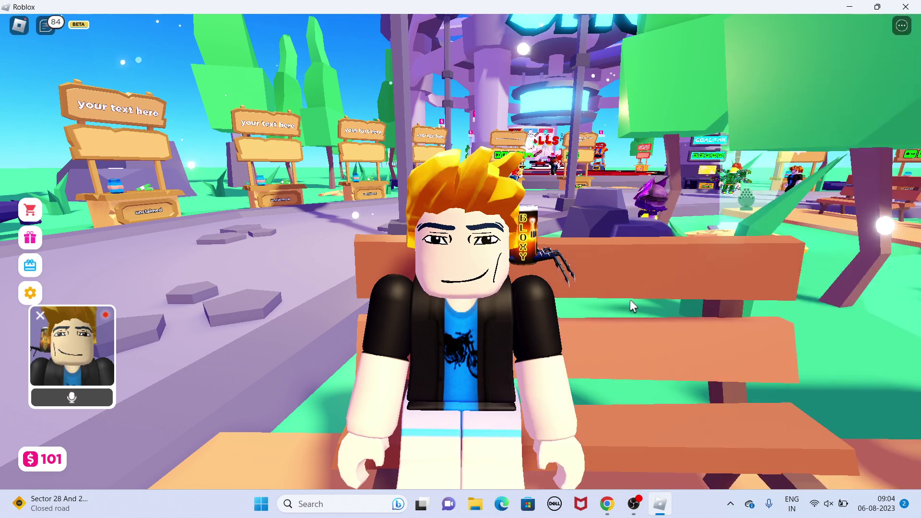
# Step: Switch to Chrome and open the Head & Body Style category in the Roblox Avatar Editor
pyautogui.moveTo(607, 504)
pyautogui.click(624, 442)
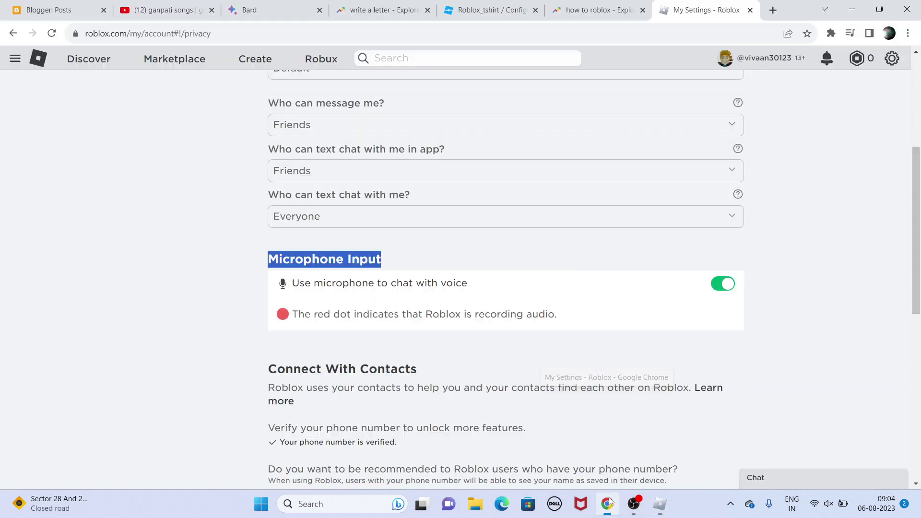
pyautogui.click(15, 59)
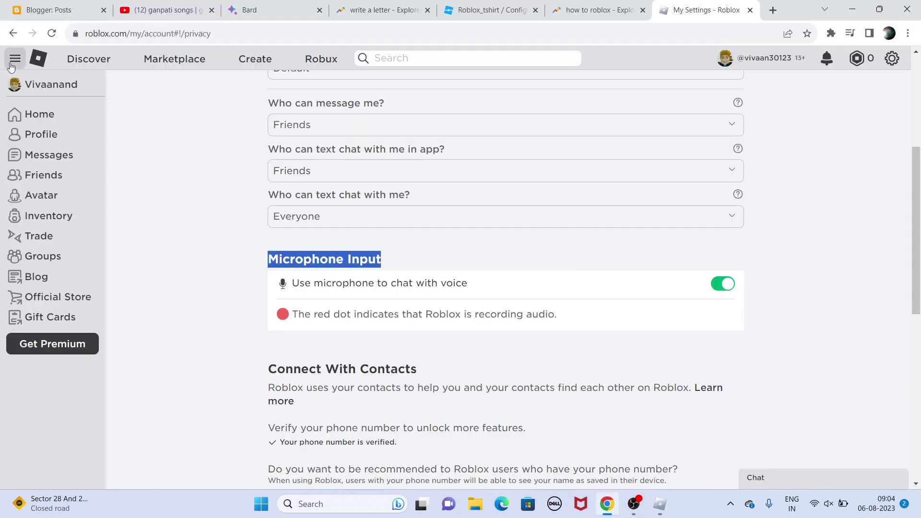
pyautogui.click(41, 196)
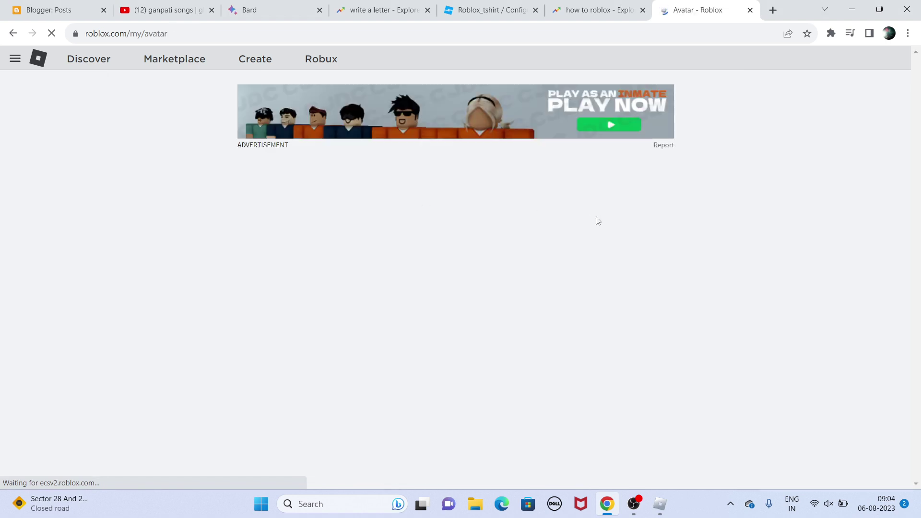
pyautogui.moveTo(650, 220)
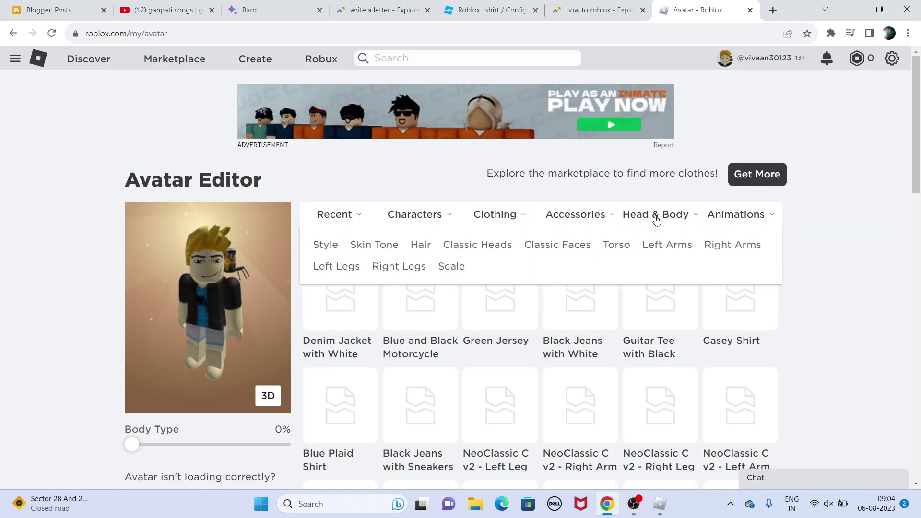
pyautogui.click(325, 245)
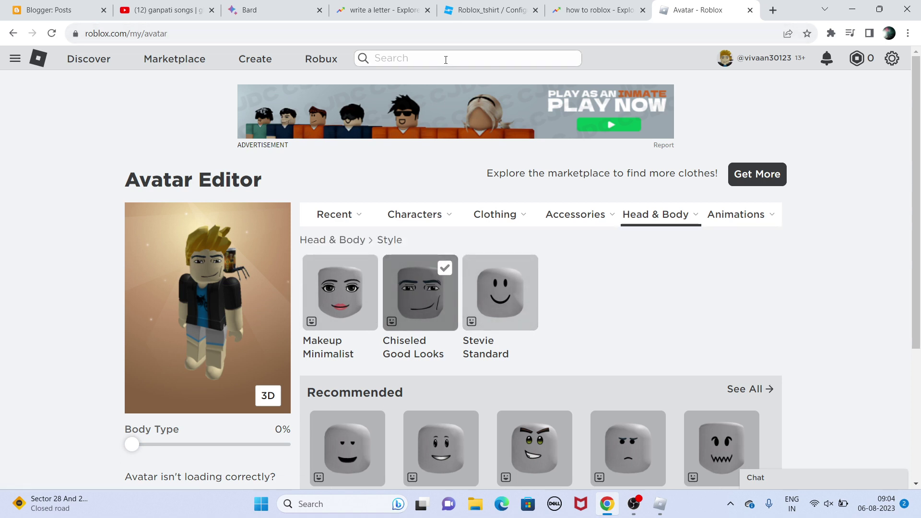
pyautogui.write('dynam')
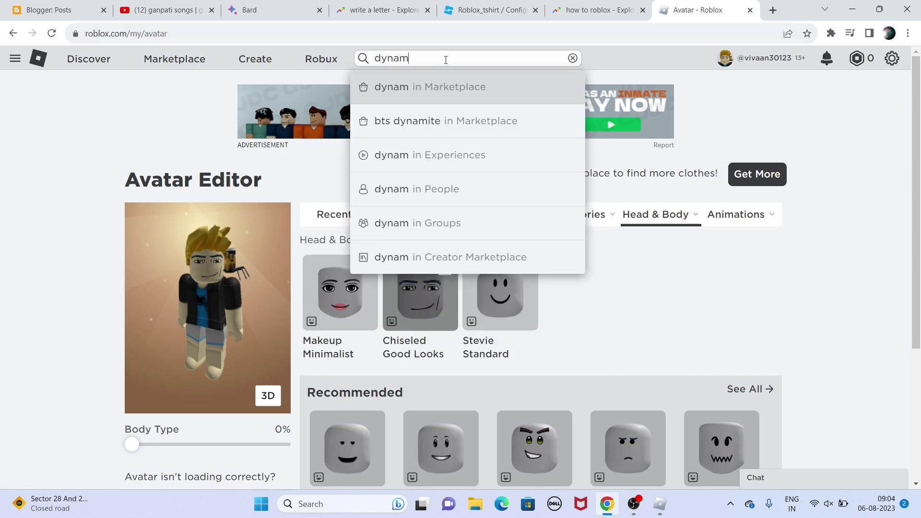
pyautogui.press('BackSpace')
pyautogui.press('BackSpace')
# Step: Search the Marketplace for "man face"
pyautogui.press('BackSpace')
pyautogui.press('BackSpace')
pyautogui.press('BackSpace')
pyautogui.write('man faca')
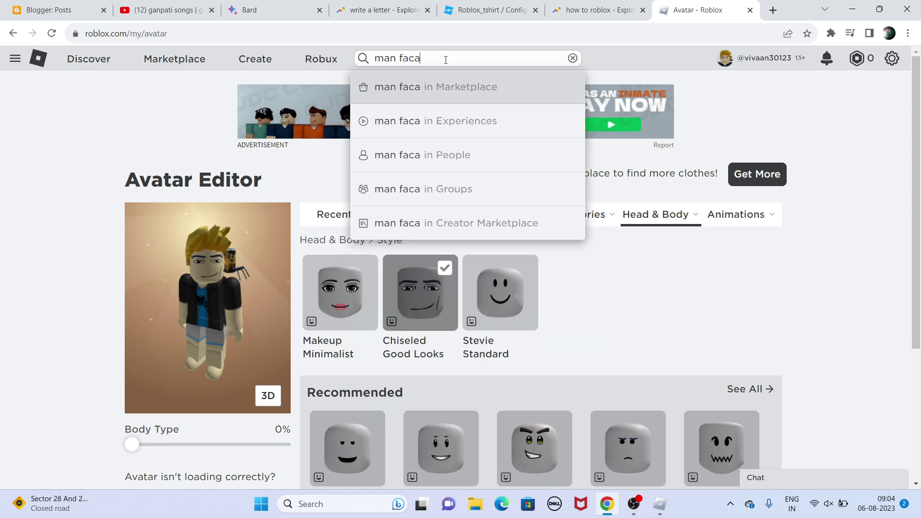
pyautogui.press('BackSpace')
pyautogui.write('e')
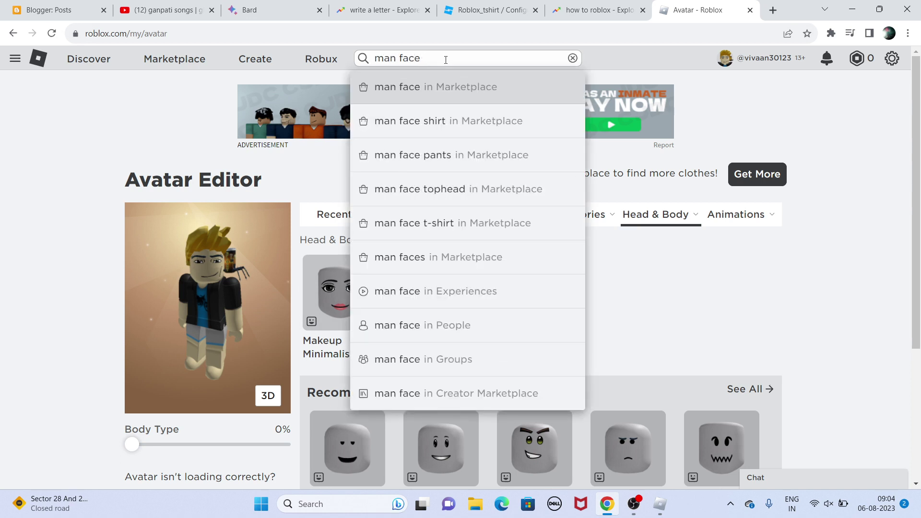
pyautogui.click(436, 91)
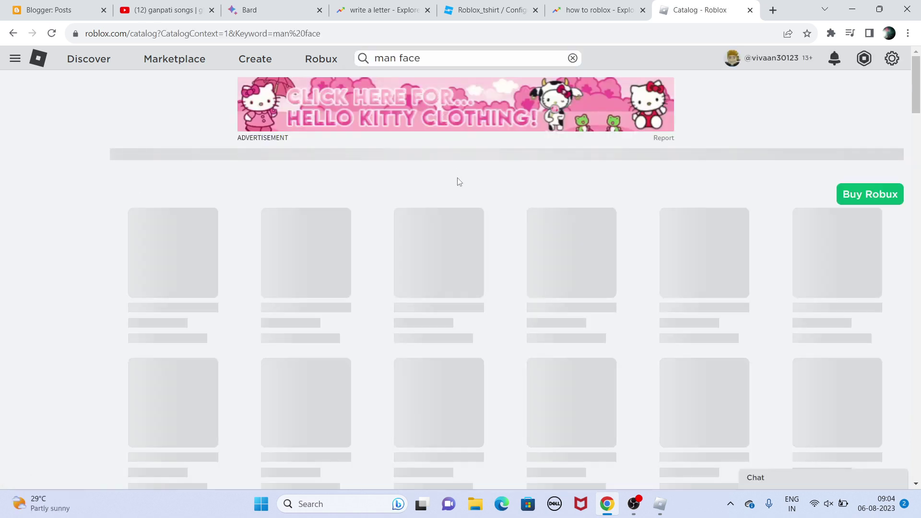
# Step: Sort the Marketplace items by Price (Low to High) and restrict them to the All Heads category
pyautogui.scroll(-6, 29, 341)
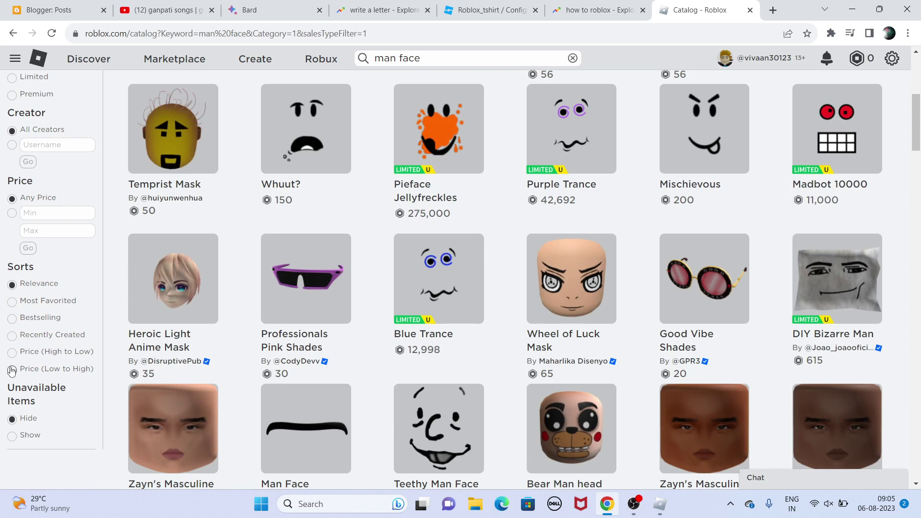
pyautogui.click(12, 370)
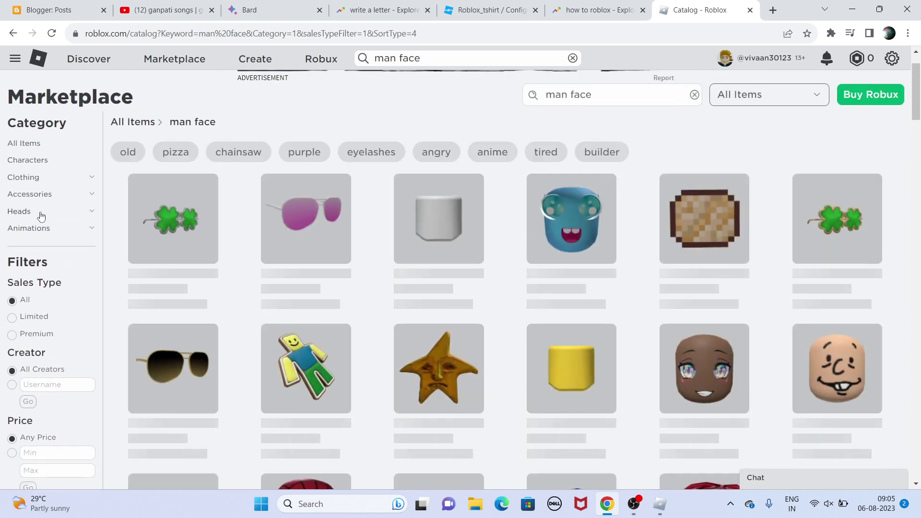
pyautogui.click(40, 212)
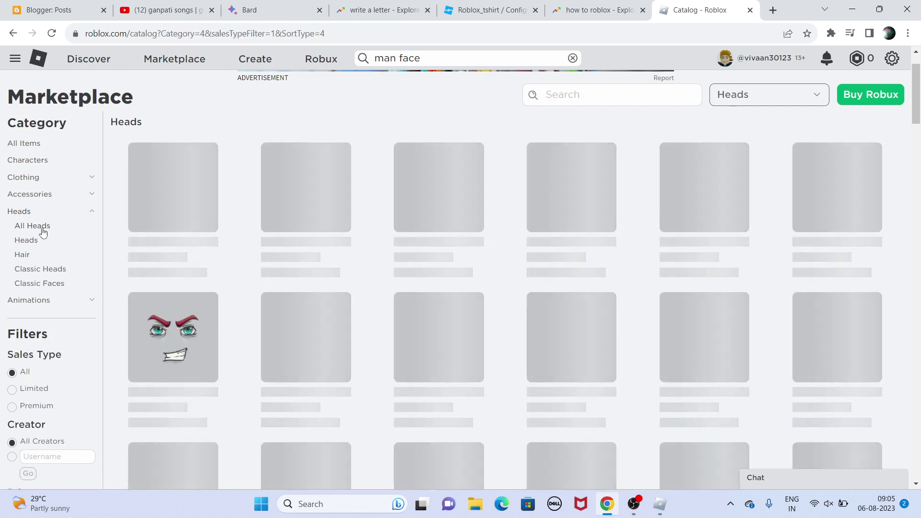
pyautogui.click(42, 229)
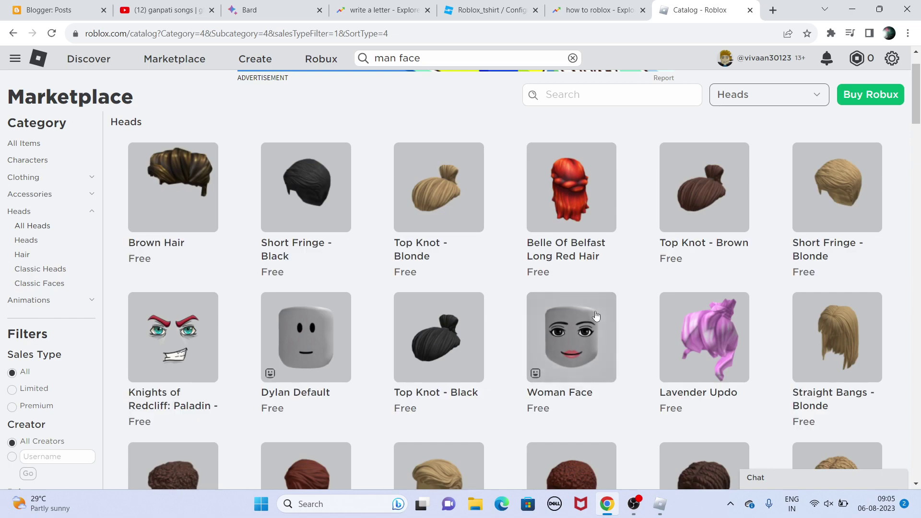
# Step: Find the free Man Face head among the listed head items and open its item page
pyautogui.scroll(-5, 596, 316)
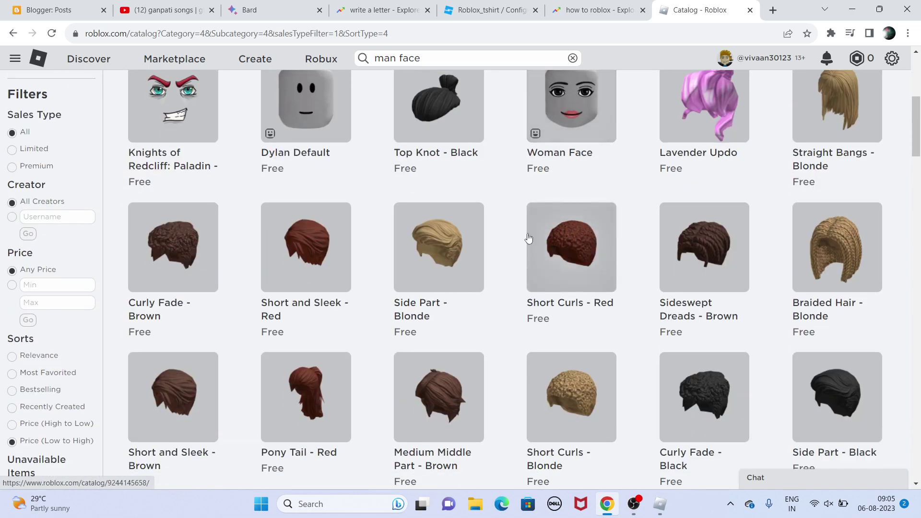
pyautogui.scroll(-12, 529, 239)
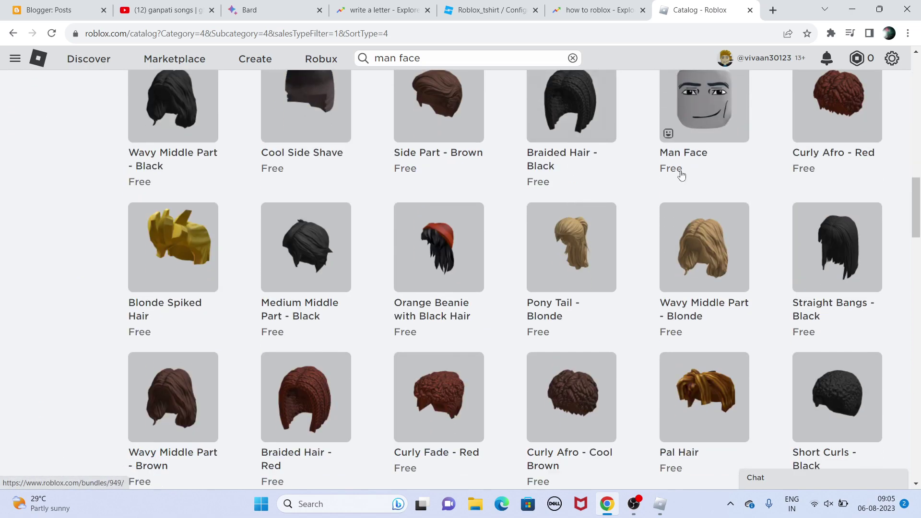
pyautogui.scroll(12, 654, 136)
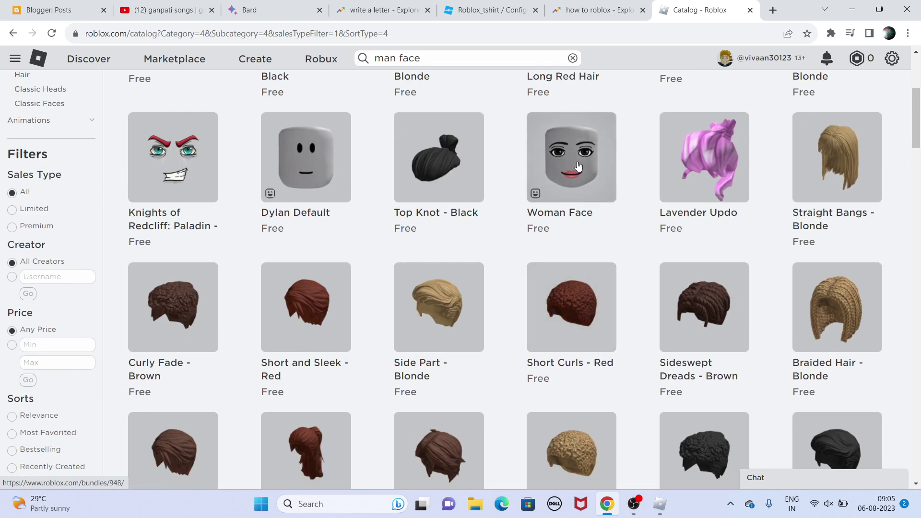
pyautogui.scroll(-10, 552, 195)
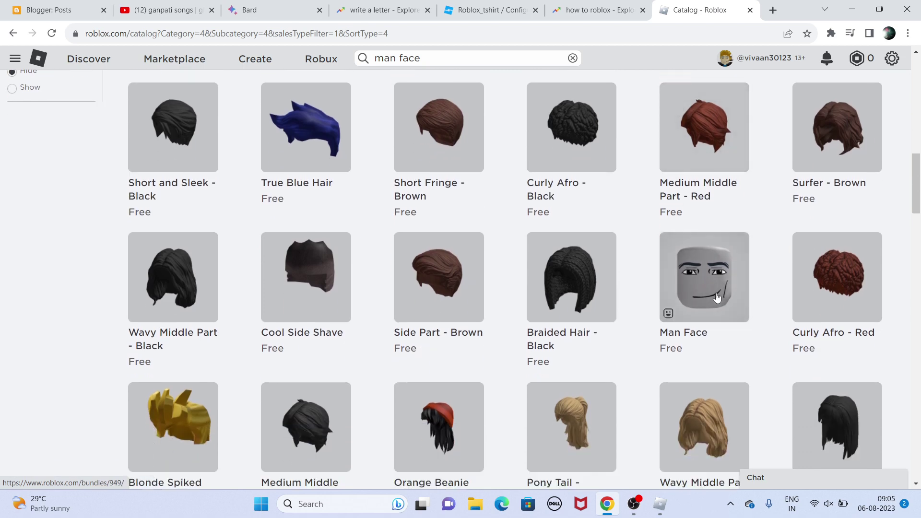
pyautogui.click(717, 298)
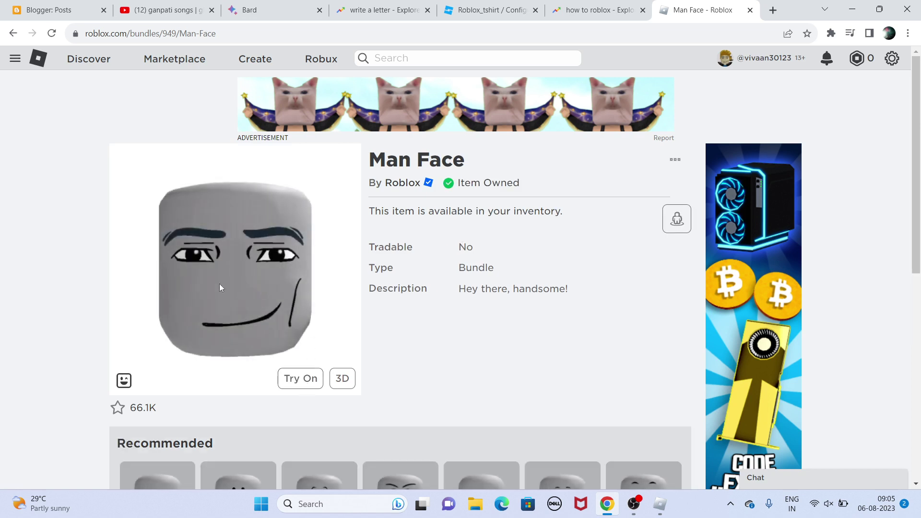
# Step: Return to the Avatar Editor and open the Head & Body Style category
pyautogui.click(14, 61)
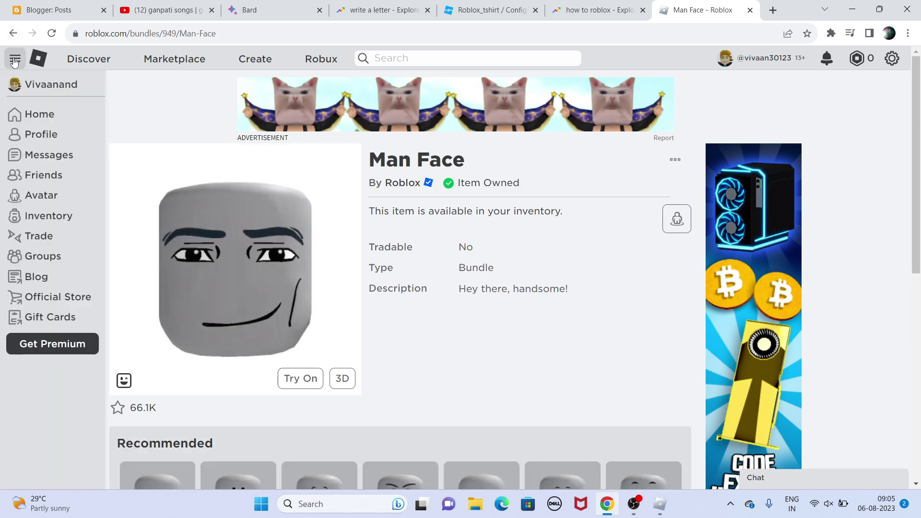
pyautogui.click(68, 200)
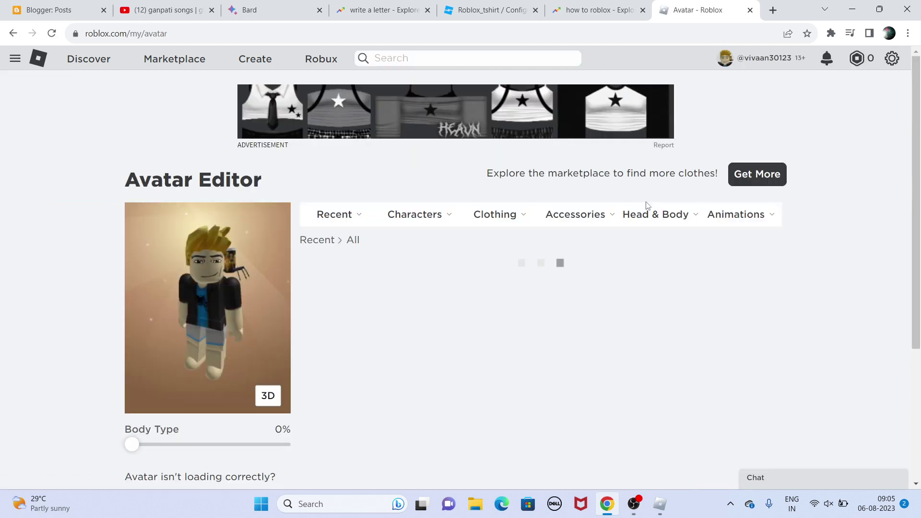
pyautogui.moveTo(655, 218)
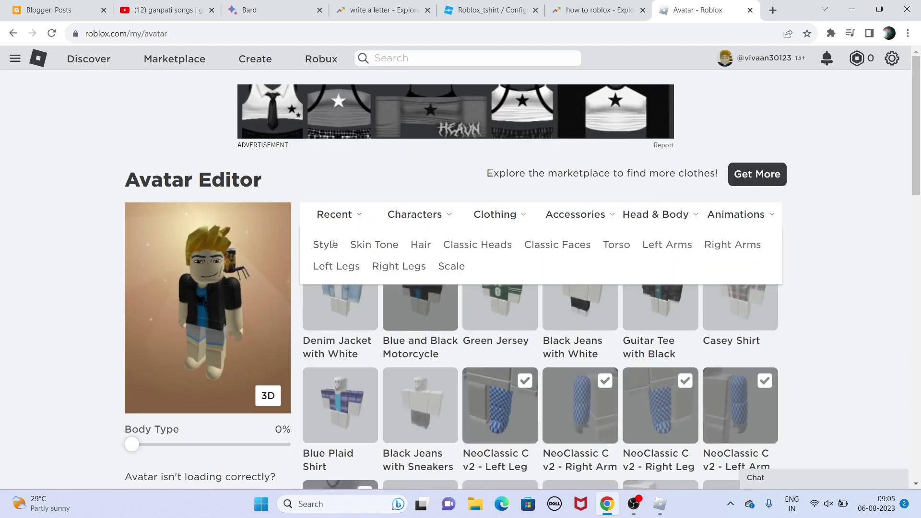
pyautogui.click(328, 244)
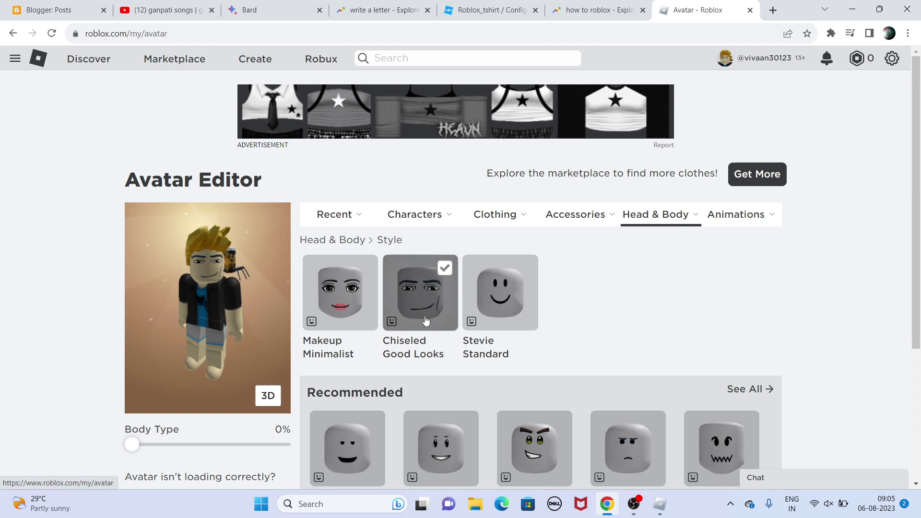
# Step: Switch to the Roblox game, mute the avatar's microphone and close the self-view preview
pyautogui.click(660, 504)
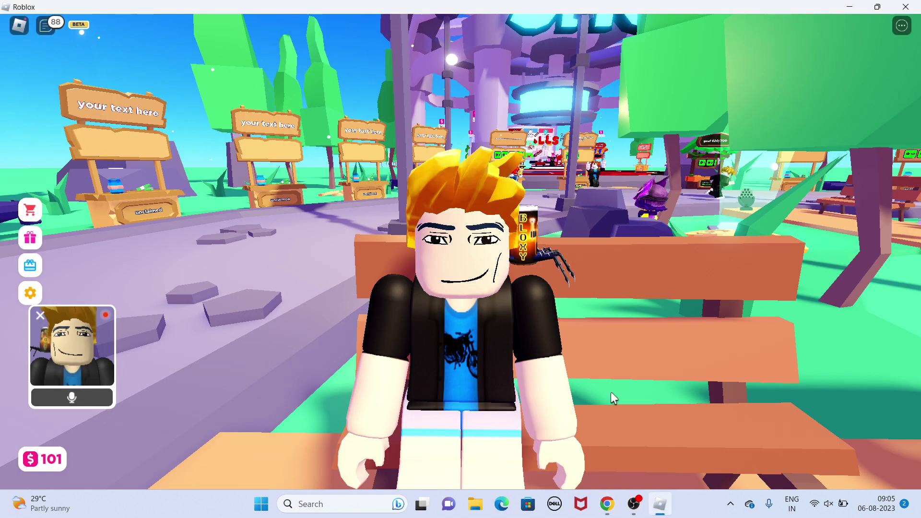
pyautogui.click(78, 398)
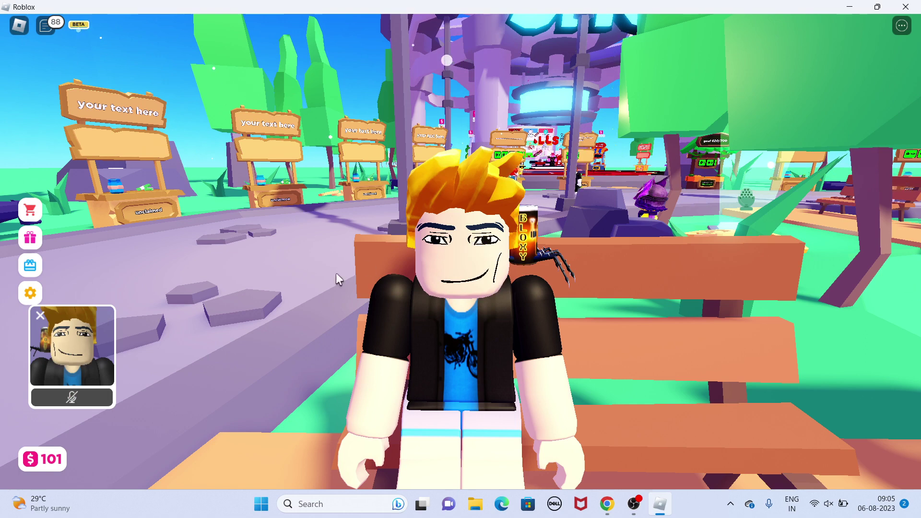
pyautogui.click(40, 316)
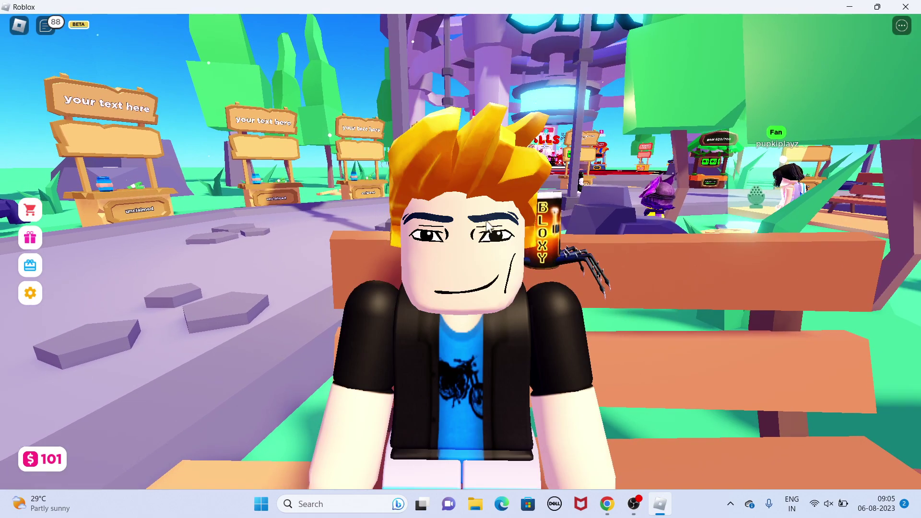
# Step: Examine the avatar's animated face in the game from different angles and up close
pyautogui.rightClick(580, 276)
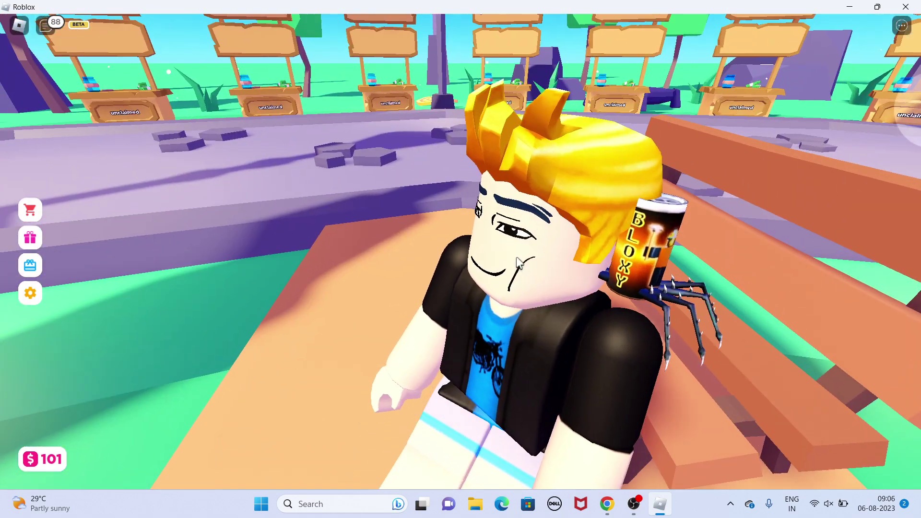
pyautogui.rightClick(545, 242)
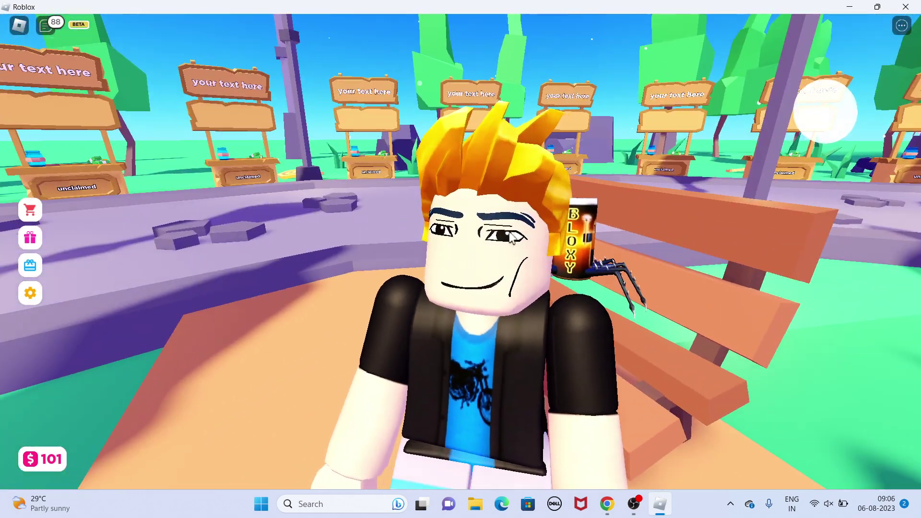
pyautogui.rightClick(615, 304)
pyautogui.rightClick(616, 304)
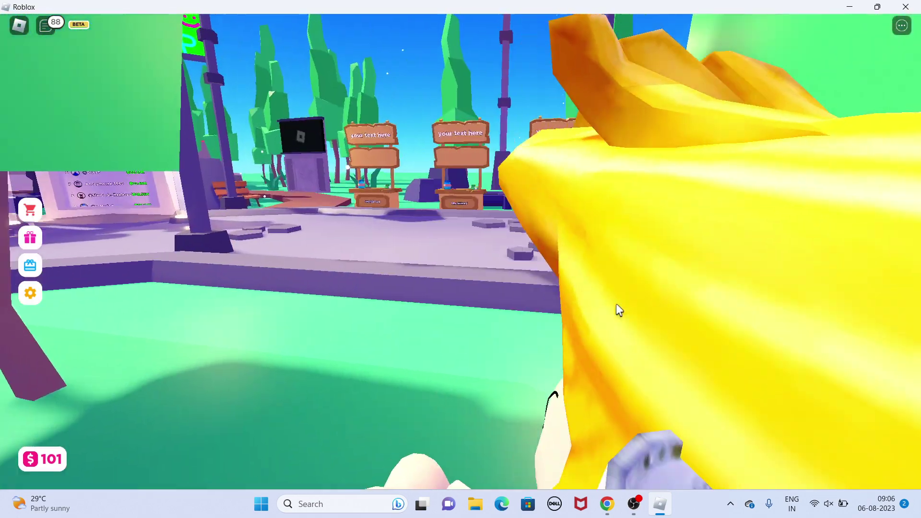
pyautogui.rightClick(780, 332)
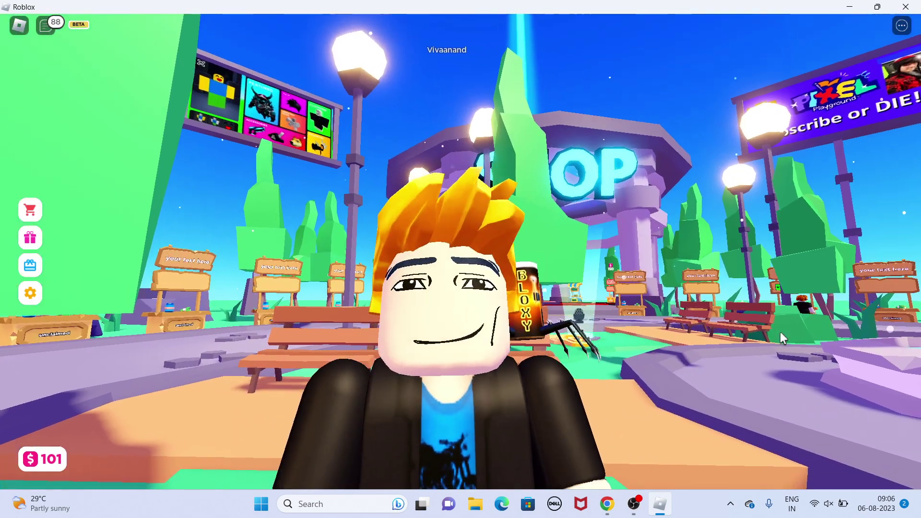
pyautogui.scroll(-2, 675, 377)
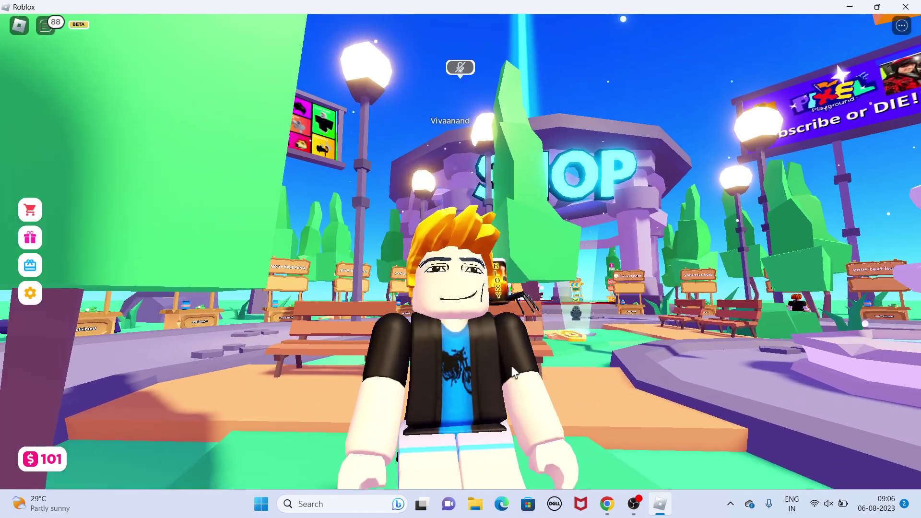
pyautogui.scroll(1, 507, 363)
pyautogui.rightClick(585, 288)
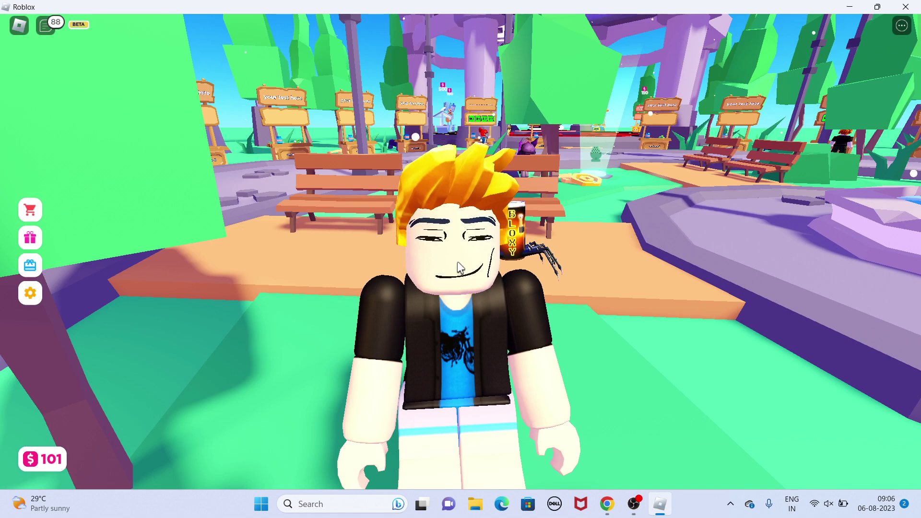
pyautogui.scroll(1, 461, 267)
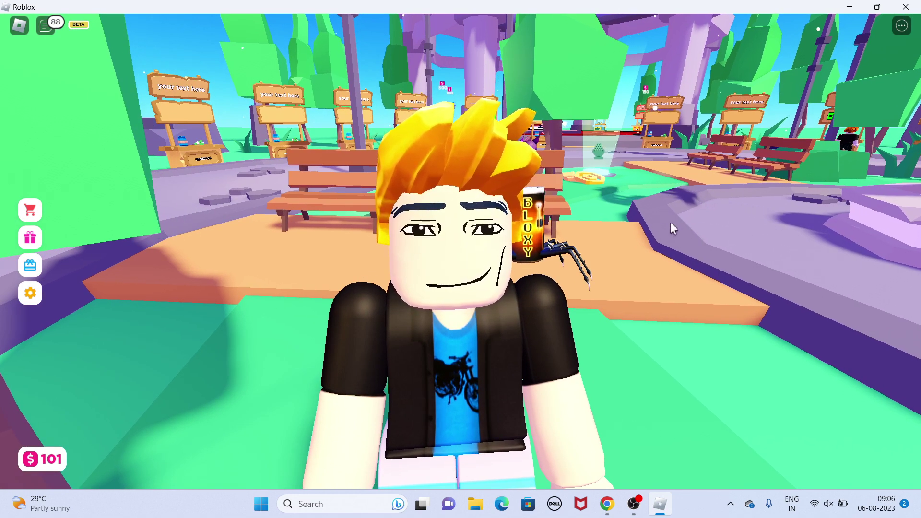
pyautogui.scroll(3, 441, 111)
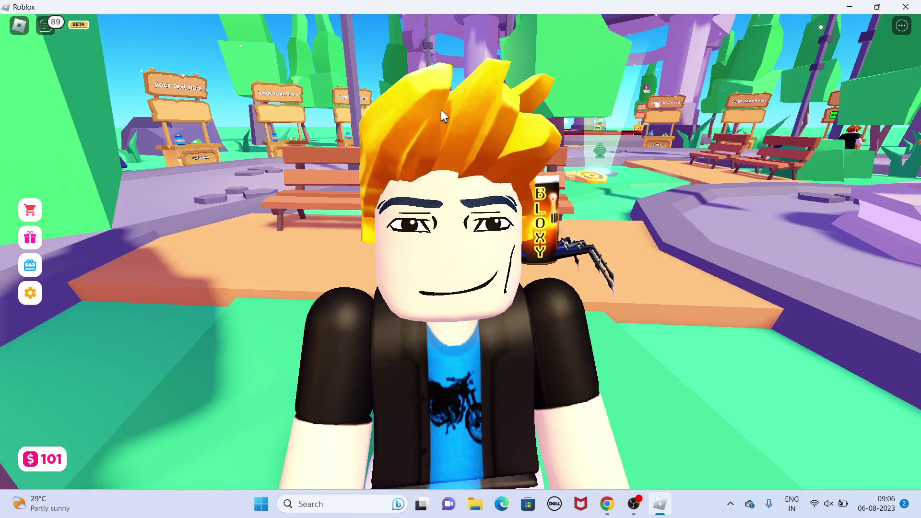